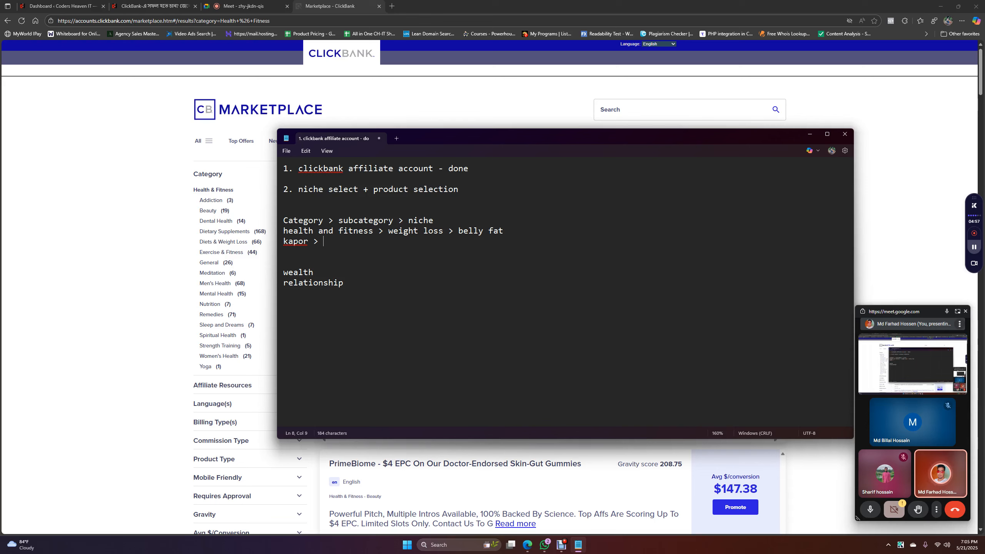
Complete the "kapor >" example line in the notes with "shirts > young men > t shirt > long sleeve"
text(shirts >)
text(young men)
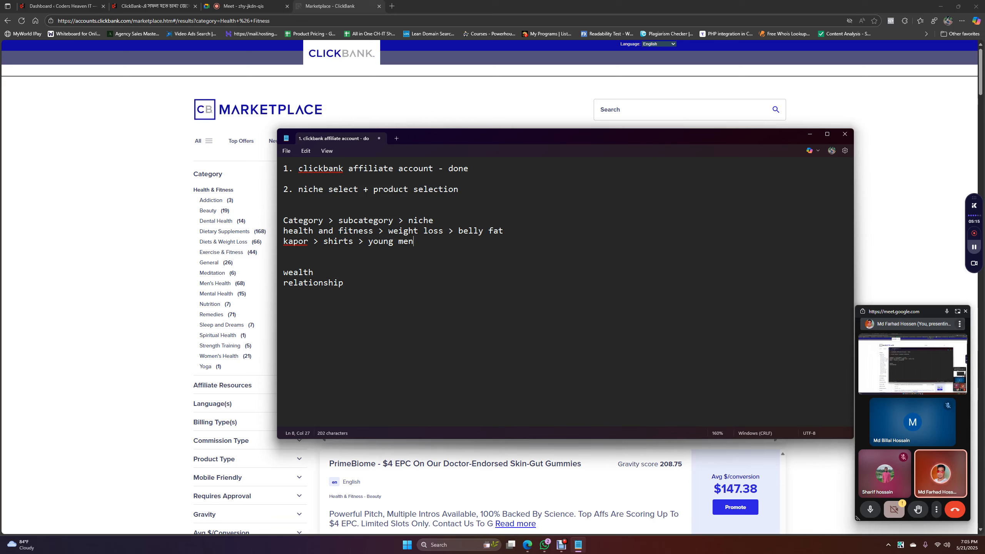
text(> t shirt)
drag(368, 241, 413, 240)
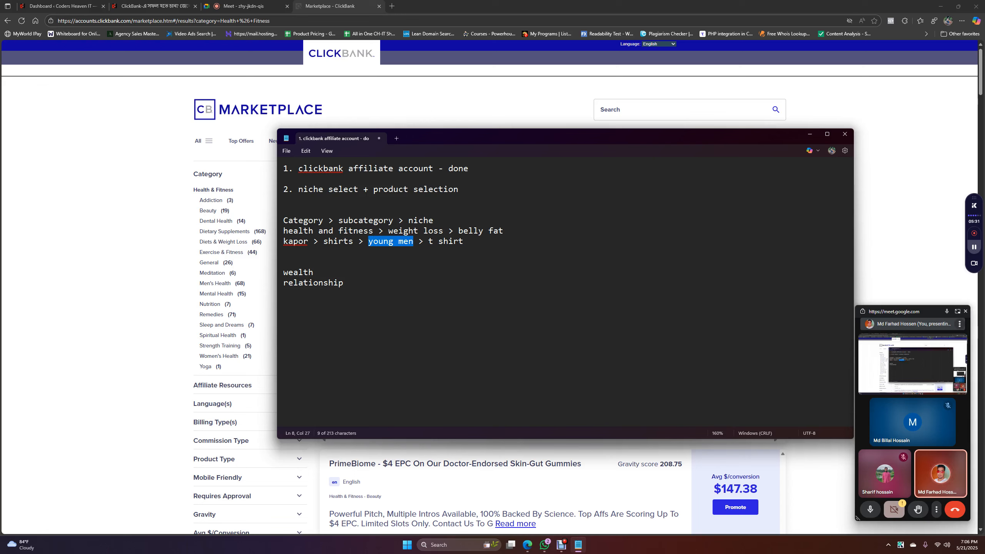
drag(473, 241, 429, 241)
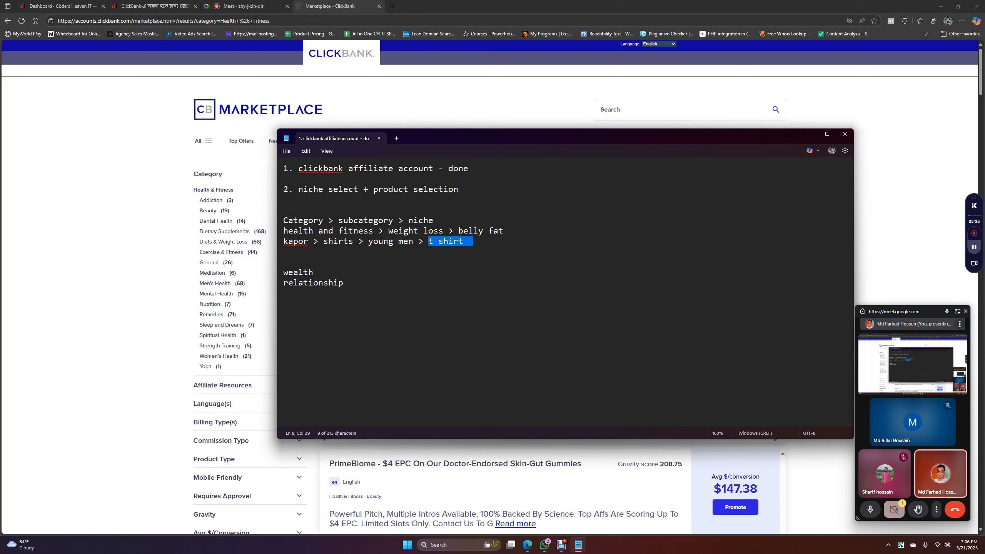
click(473, 241)
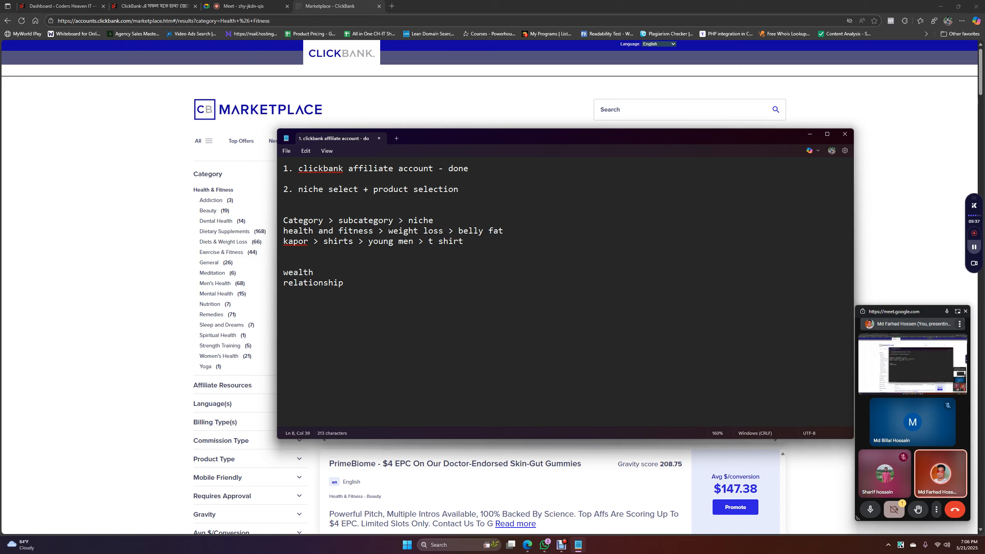
text(> long sleeve)
key(shift+Left)
key(shift+Left)
key(shift+Left)
key(shift+Left)
key(shift+Left)
key(shift+Left)
key(shift+Left)
key(shift+Left)
key(shift+Left)
key(shift+Left)
key(shift+Left)
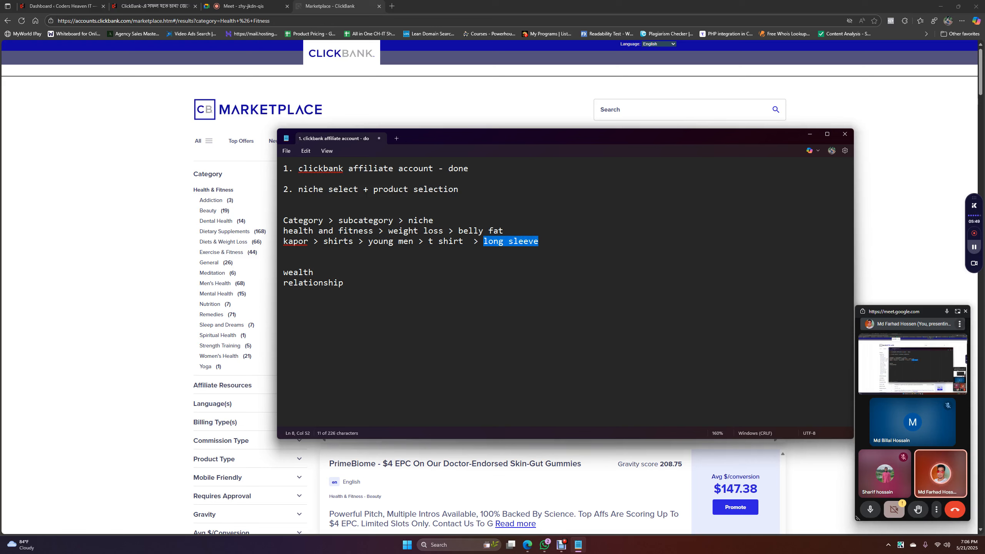
key(shift+Left)
key(shift+Left)
key(shift+Left)
key(shift+Left)
key(shift+Left)
key(shift+Left)
key(shift+Left)
key(shift+Left)
key(shift+Left)
key(shift+Left)
key(shift+Left)
key(shift+Left)
key(shift+Left)
key(shift+Left)
key(shift+Left)
key(shift+Left)
key(shift+Left)
key(shift+Left)
key(shift+Left)
key(shift+Left)
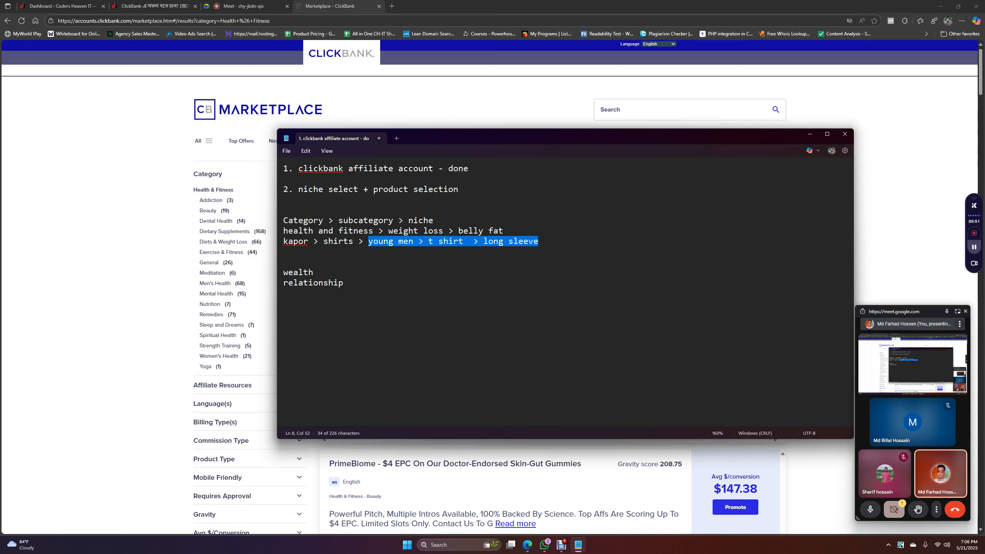
key(shift+Left)
key(shift+Left)
key(shift+Left)
key(shift+Left)
key(shift+Left)
key(shift+Left)
key(shift+Left)
key(shift+Left)
key(shift+Left)
key(shift+Left)
key(shift+Left)
key(shift+Left)
key(shift+Left)
key(shift+Left)
key(shift+Left)
key(shift+Left)
key(shift+Left)
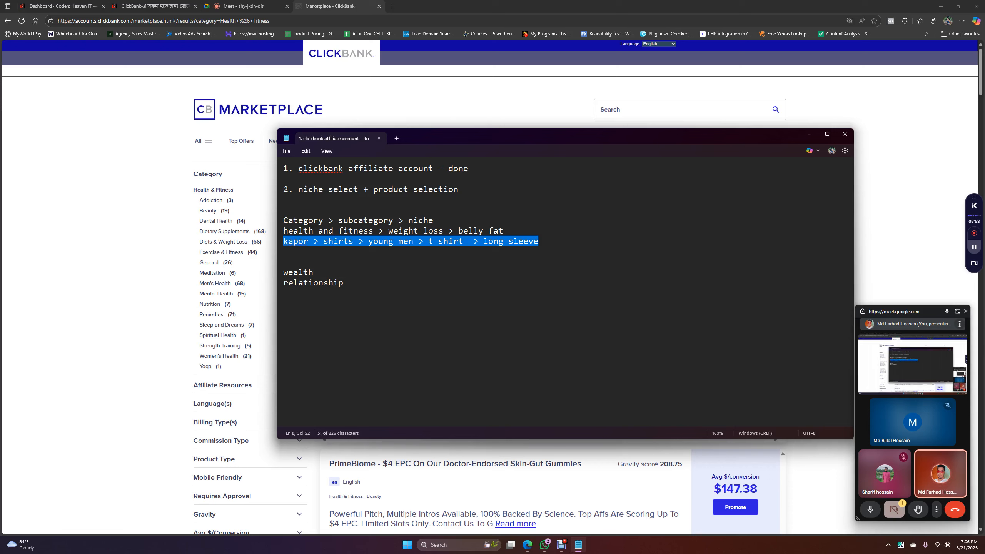
click(361, 241)
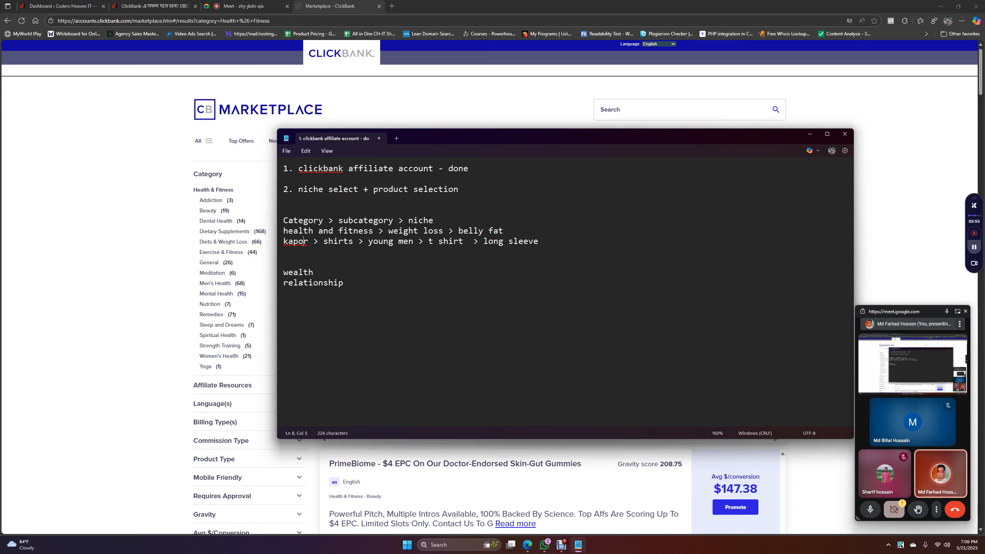
key(shift+Right)
key(shift+Right)
key(shift+Right)
key(shift+Right)
key(shift+Right)
key(shift+Right)
key(shift+Right)
key(shift+Right)
key(shift+Right)
key(shift+Right)
key(shift+Right)
key(shift+Right)
key(shift+Right)
key(shift+Right)
key(shift+Right)
key(shift+Right)
key(shift+Right)
key(shift+Right)
key(shift+Right)
key(shift+Right)
key(Right)
key(shift+Left)
key(shift+Left)
key(shift+Left)
key(shift+Left)
key(shift+Left)
key(shift+Left)
key(shift+Left)
key(shift+Left)
key(shift+Left)
key(shift+Left)
key(shift+Left)
key(shift+Left)
key(shift+Left)
key(shift+Right)
key(shift+Right)
key(shift+Right)
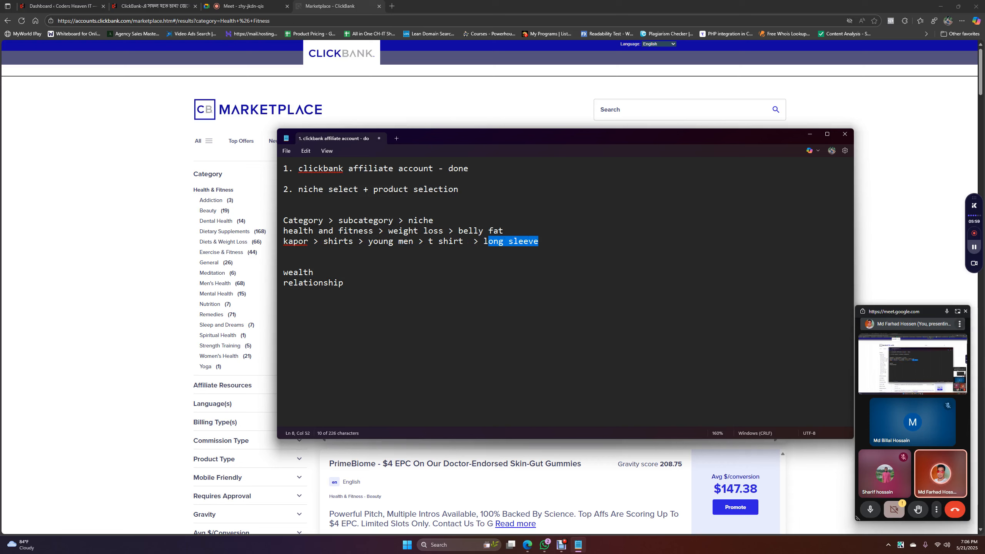
key(shift+Left)
click(504, 241)
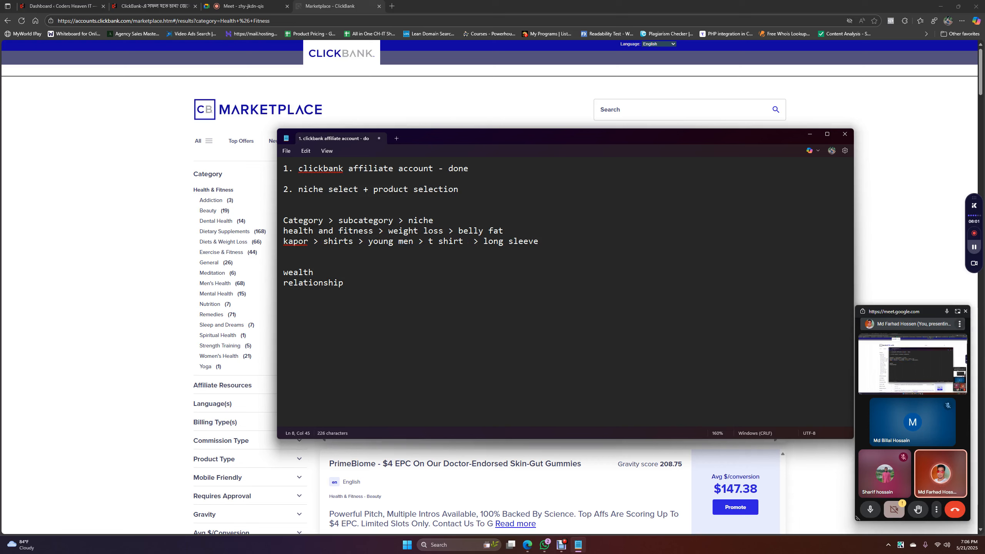
Expand "long sleeve" at the end of the kapor line to "formal long sleeve tshirt"
click(484, 241)
text(formal)
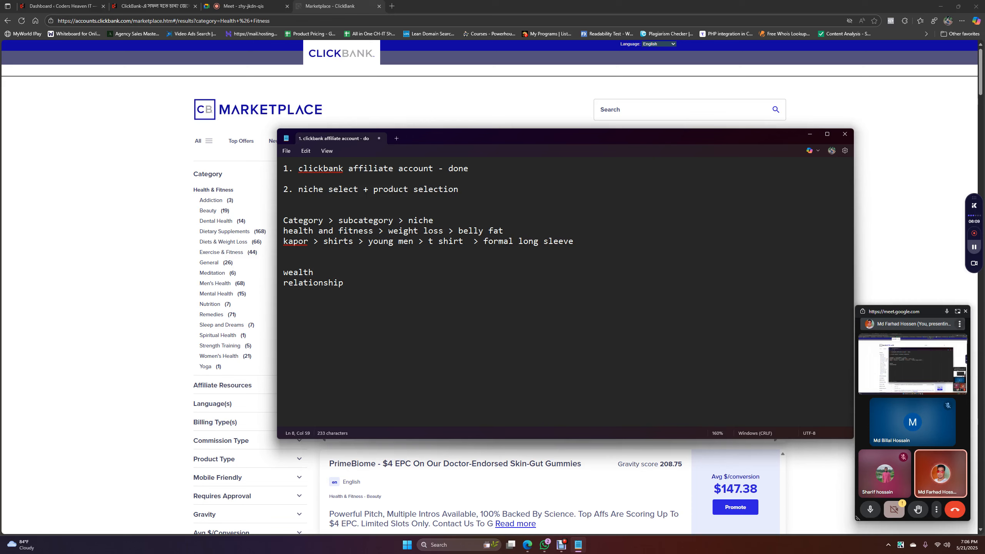
text(tshirt)
drag(484, 241, 609, 241)
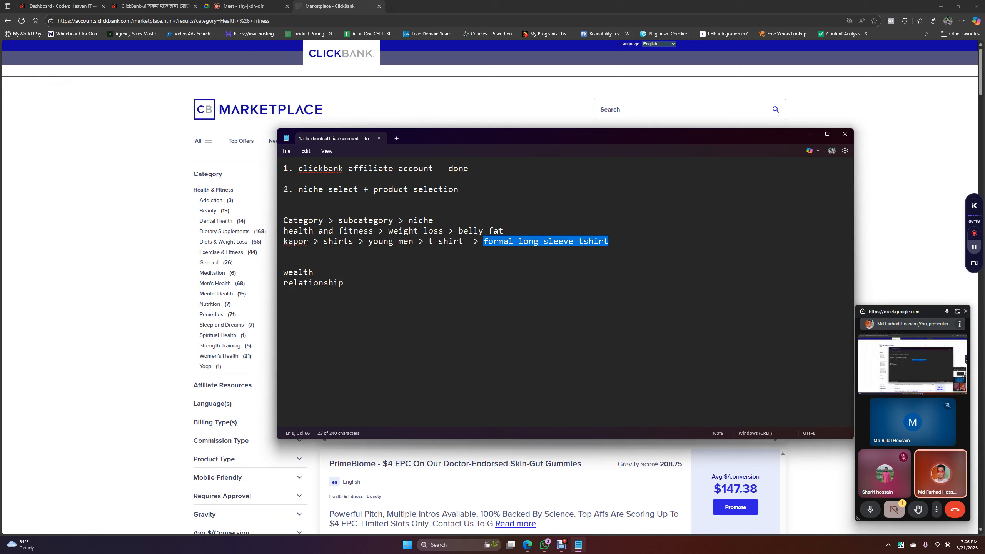
click(609, 241)
drag(483, 241, 609, 241)
click(549, 241)
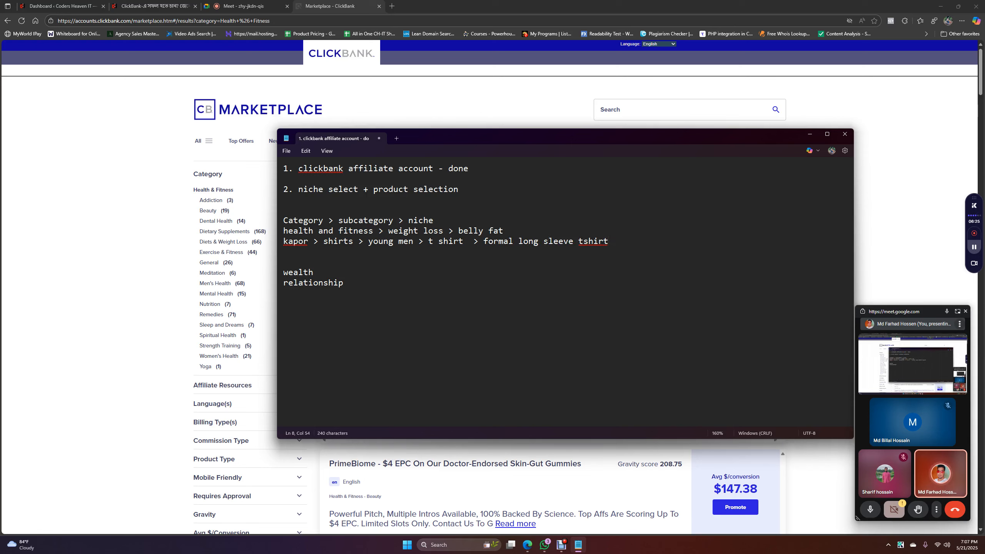
drag(609, 240, 484, 241)
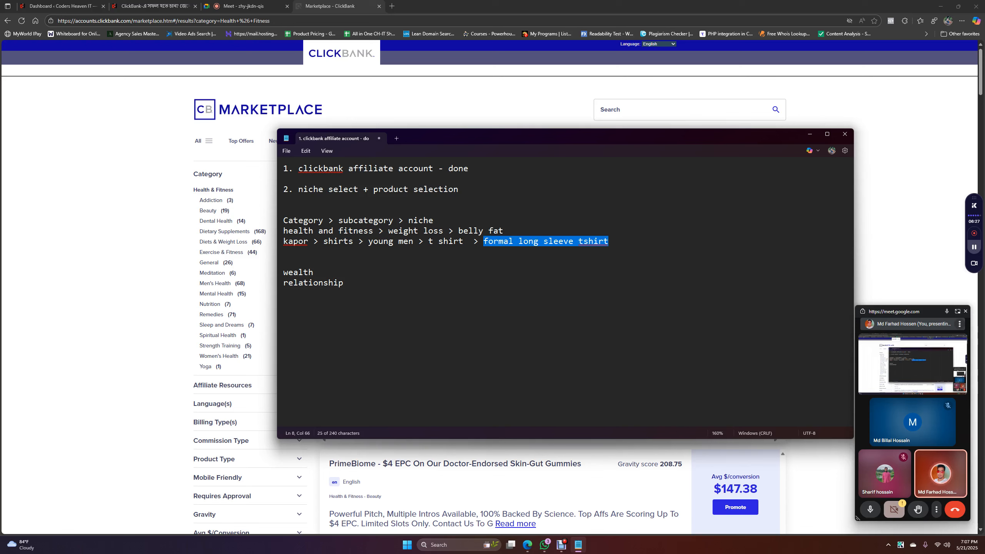
click(494, 241)
drag(609, 241, 483, 241)
click(484, 241)
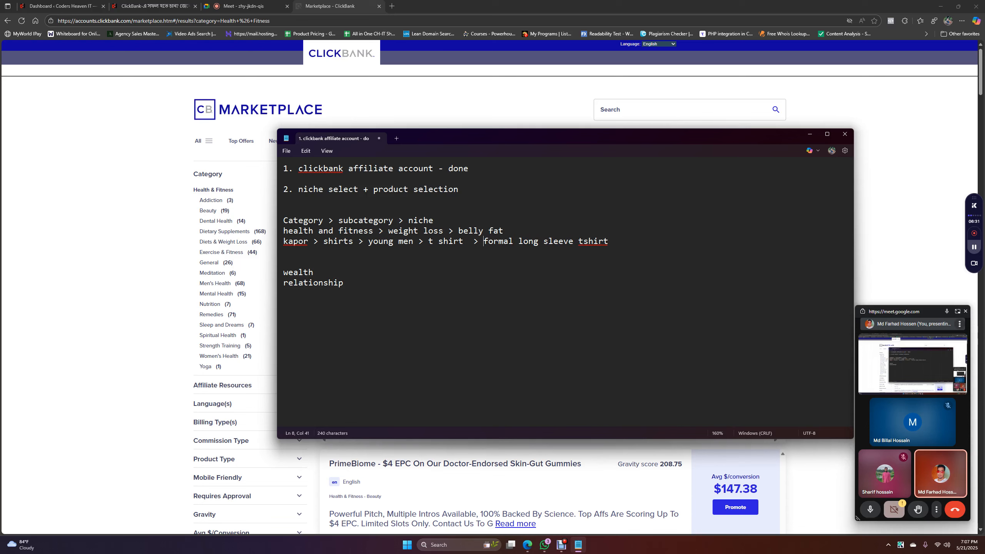
Switch to the ClickBank marketplace in the browser and show the Men's Health subcategory of Health & Fitness
key(alt+Tab)
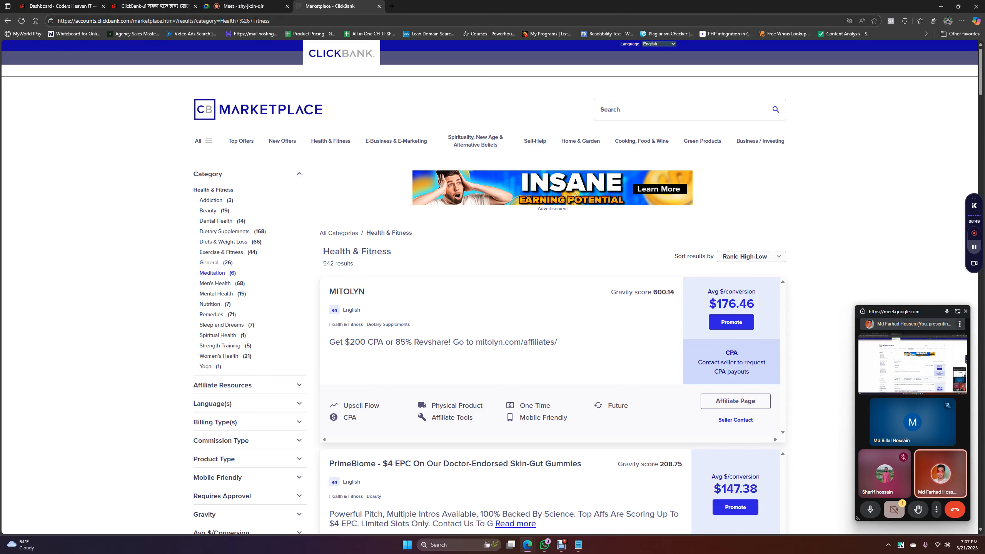
click(215, 284)
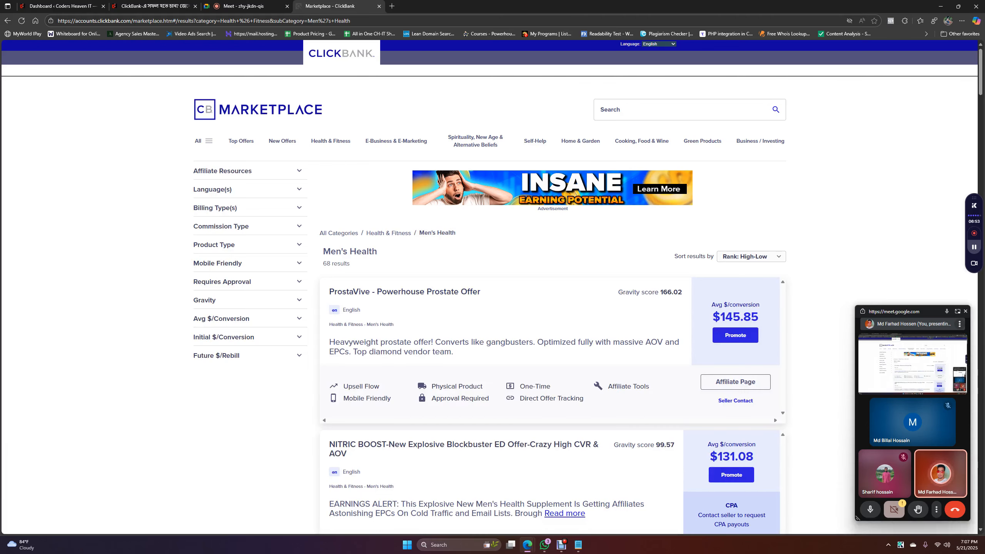
Review the Men's Health offers, examining product names, niches, gravity scores and average earnings per conversion
scroll(493, 287, down, 1)
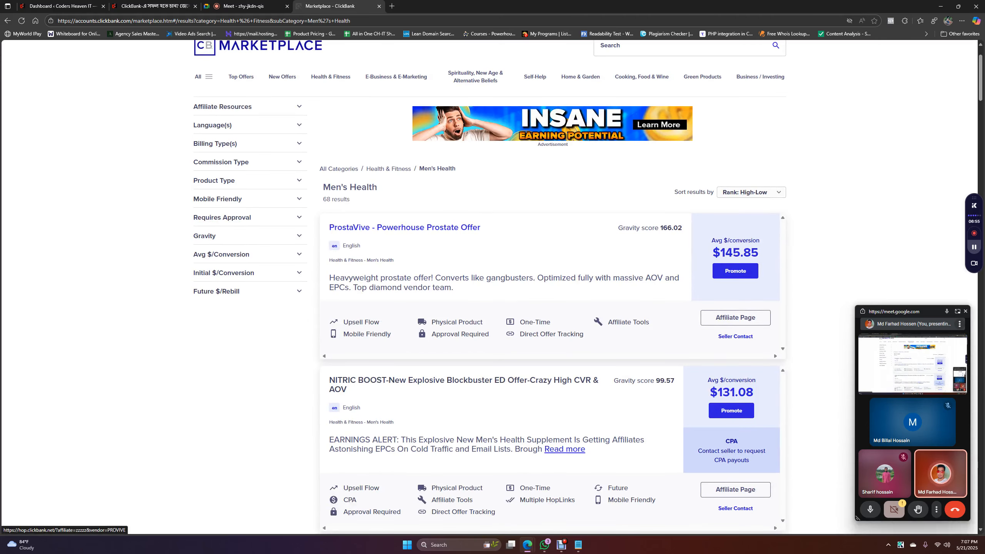
scroll(466, 257, down, 2)
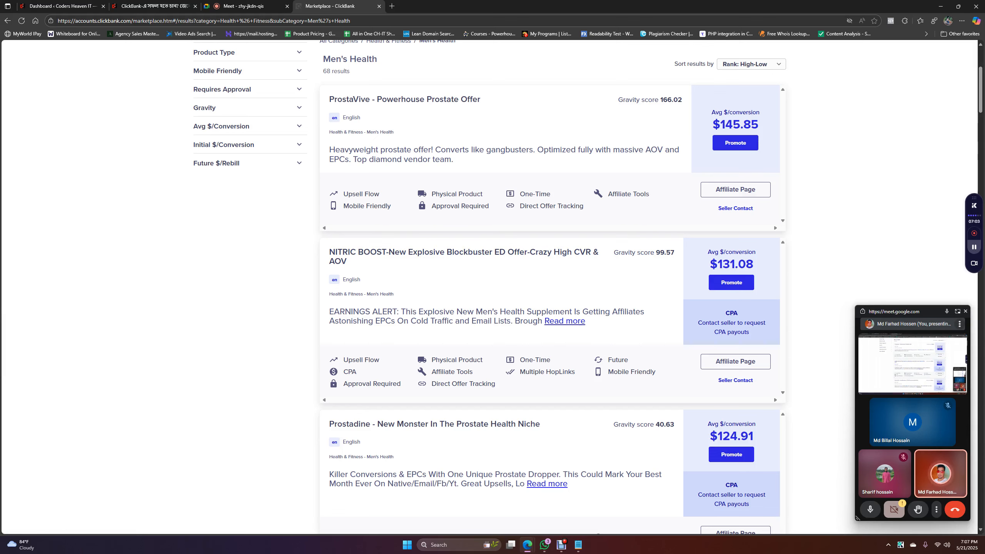
scroll(551, 287, down, 1)
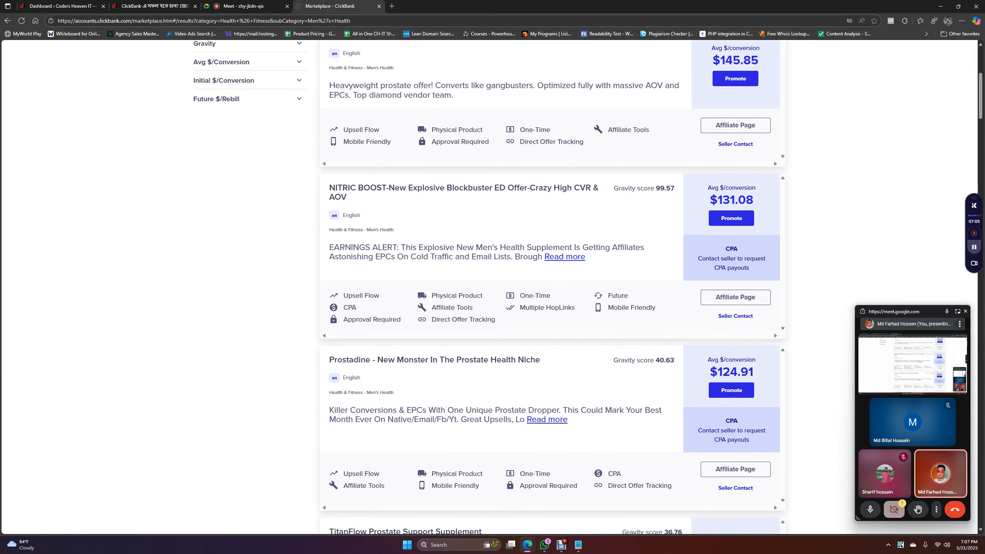
scroll(551, 287, down, 1)
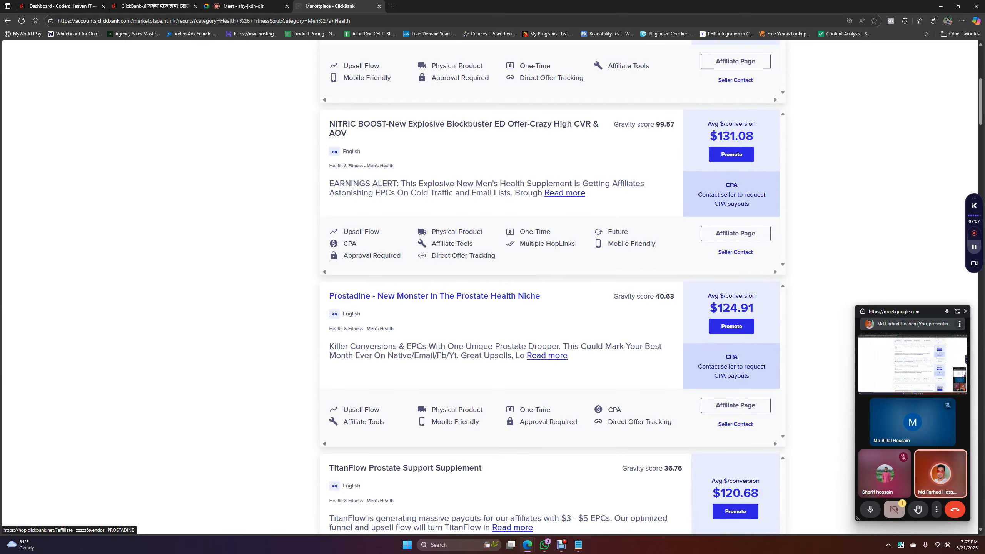
scroll(551, 287, down, 1)
scroll(434, 232, down, 3)
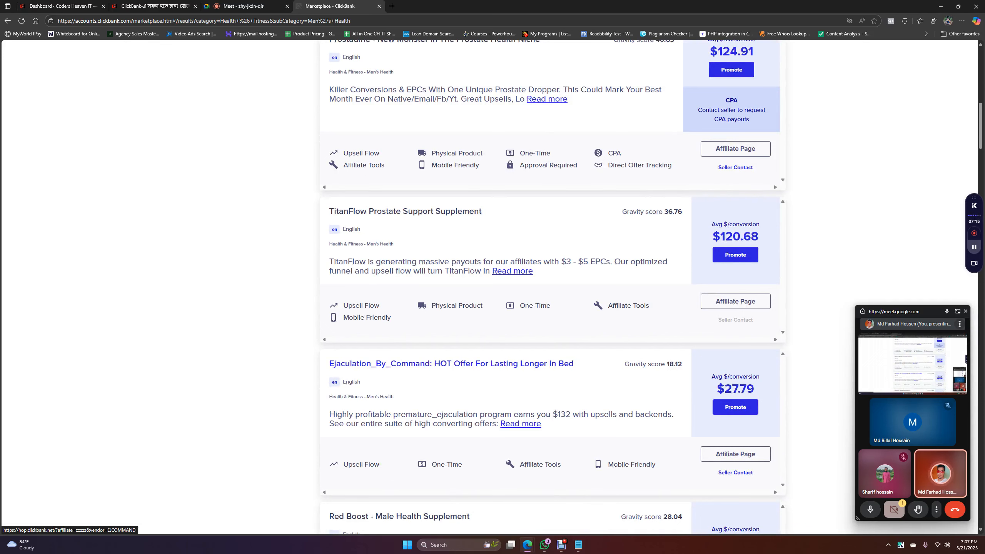
scroll(551, 288, down, 2)
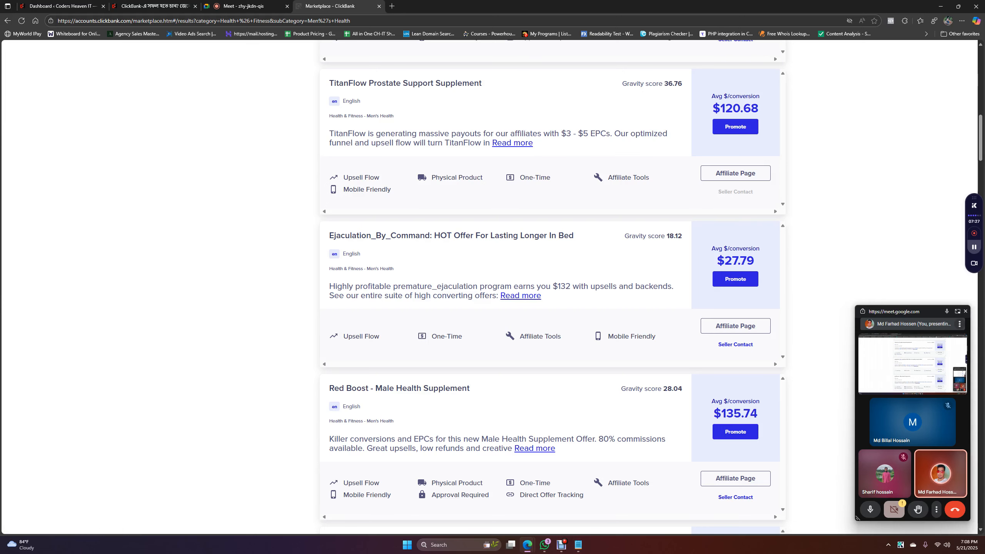
scroll(399, 260, down, 3)
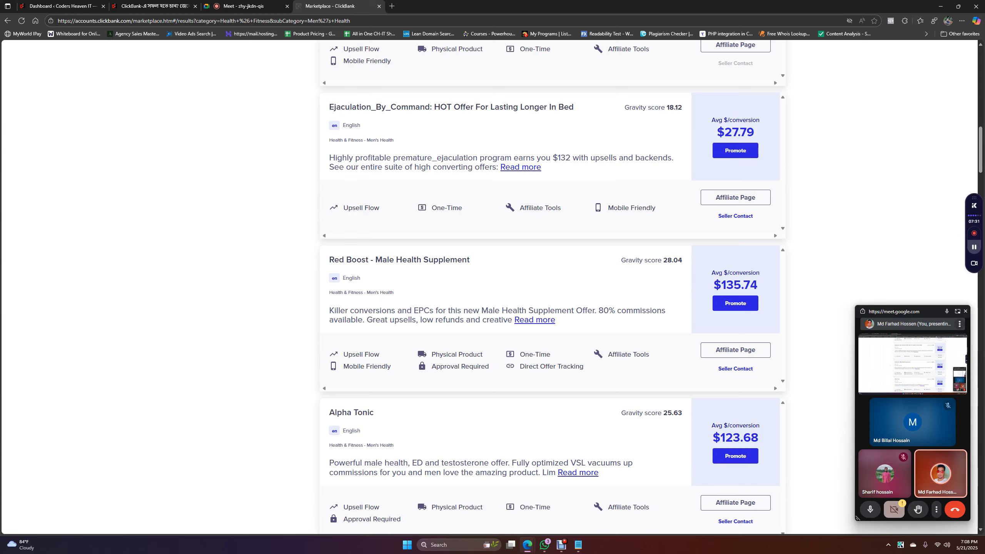
scroll(399, 311, down, 3)
scroll(400, 310, down, 3)
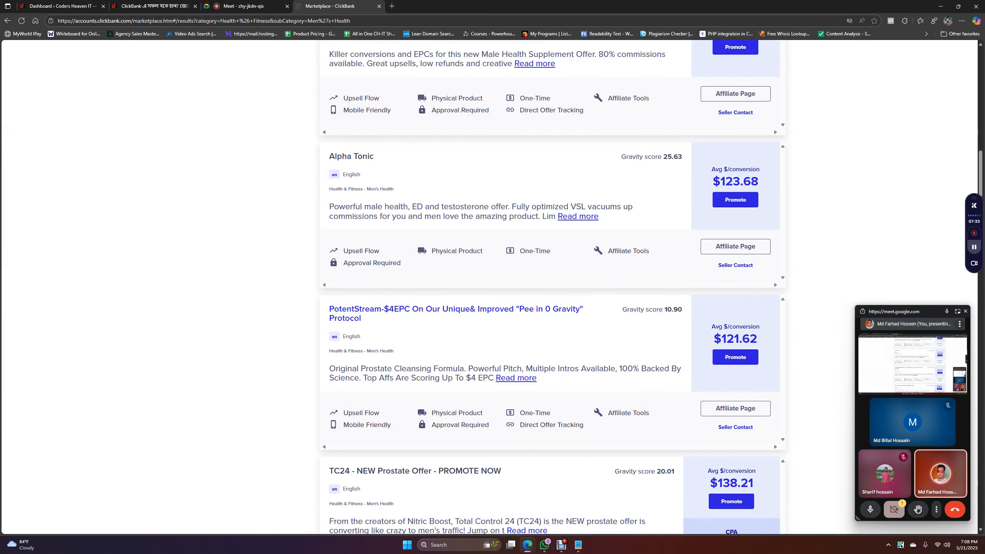
scroll(400, 311, down, 5)
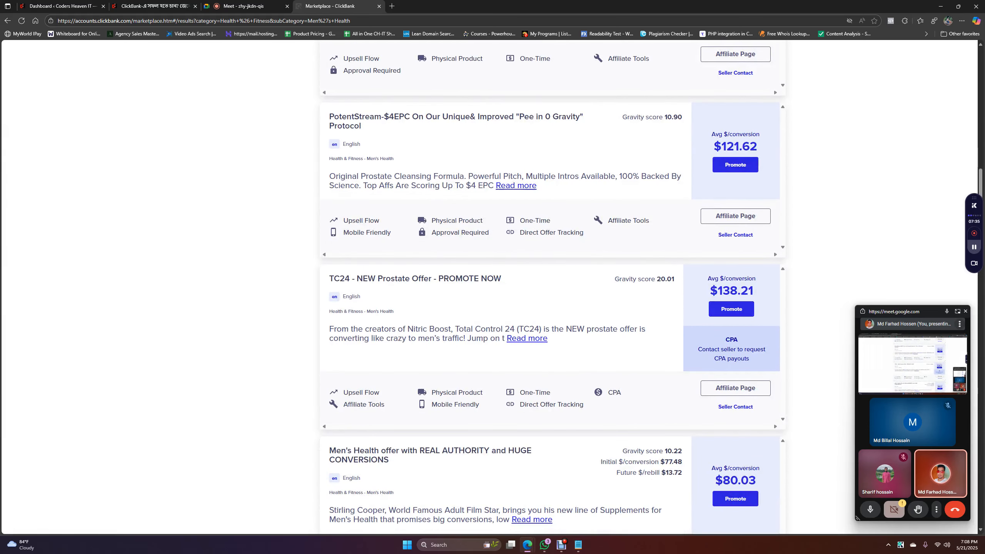
scroll(400, 310, down, 3)
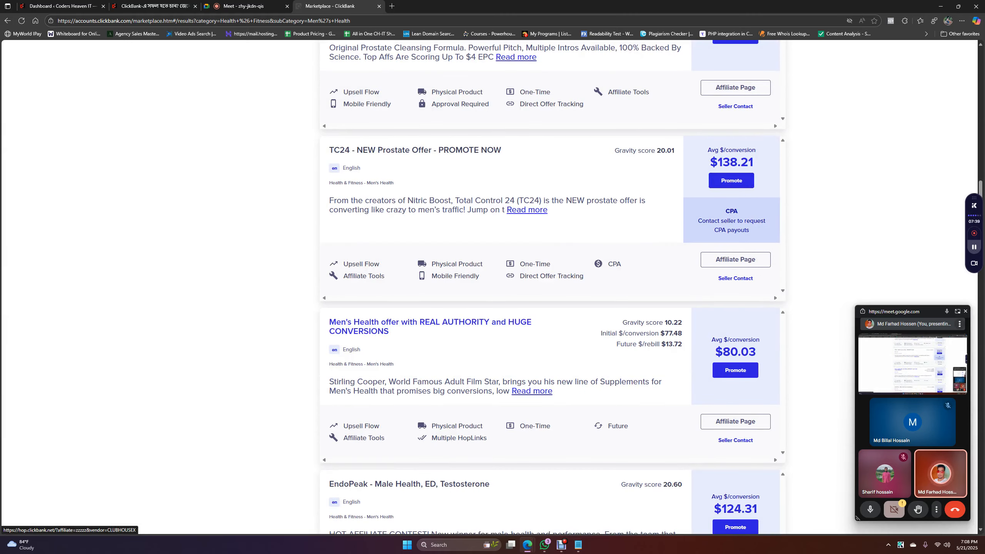
scroll(427, 326, down, 1)
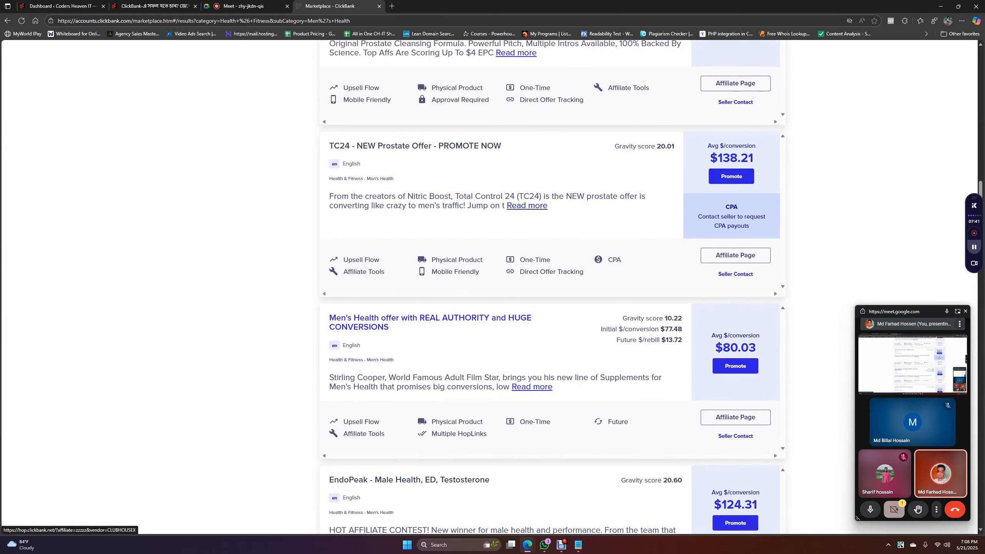
scroll(427, 322, down, 6)
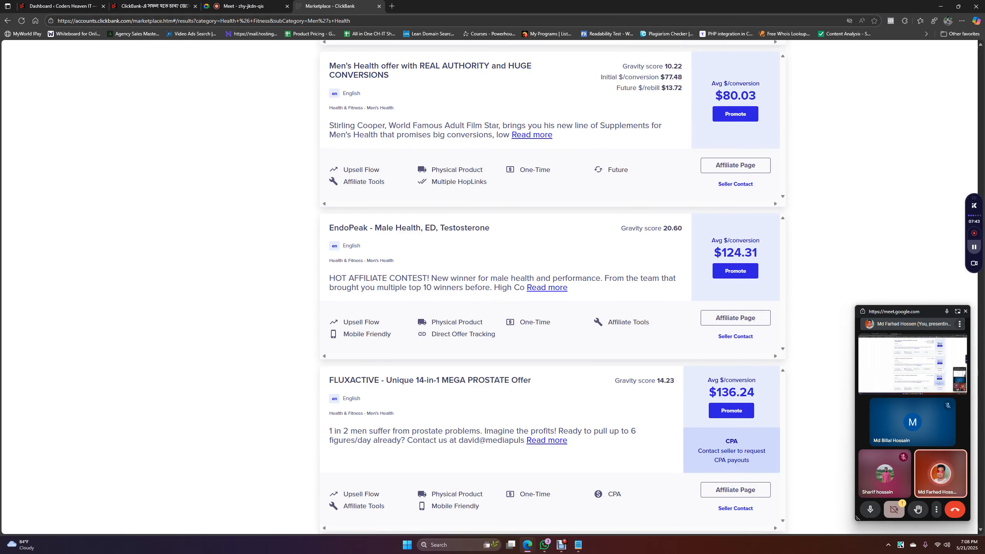
scroll(551, 287, down, 2)
scroll(550, 287, down, 6)
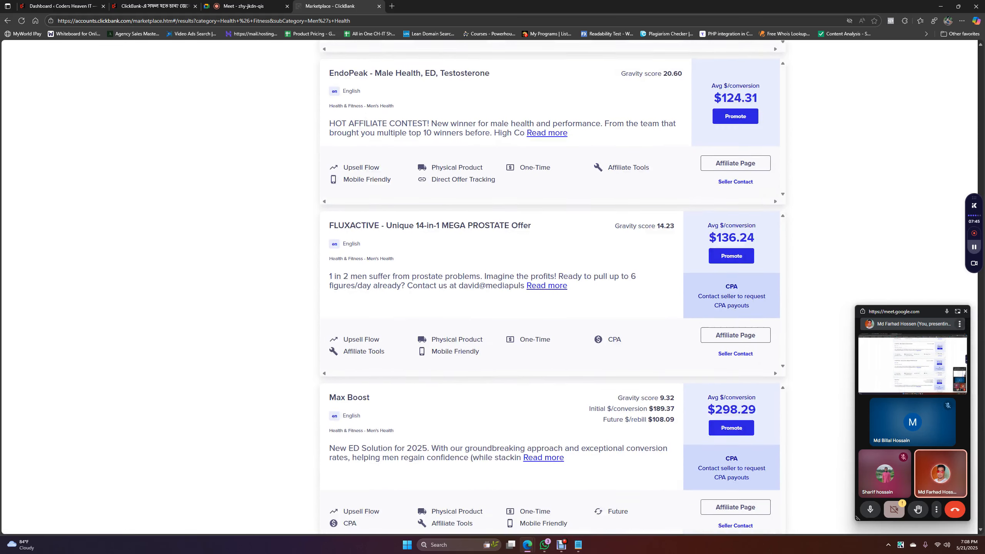
scroll(553, 287, down, 7)
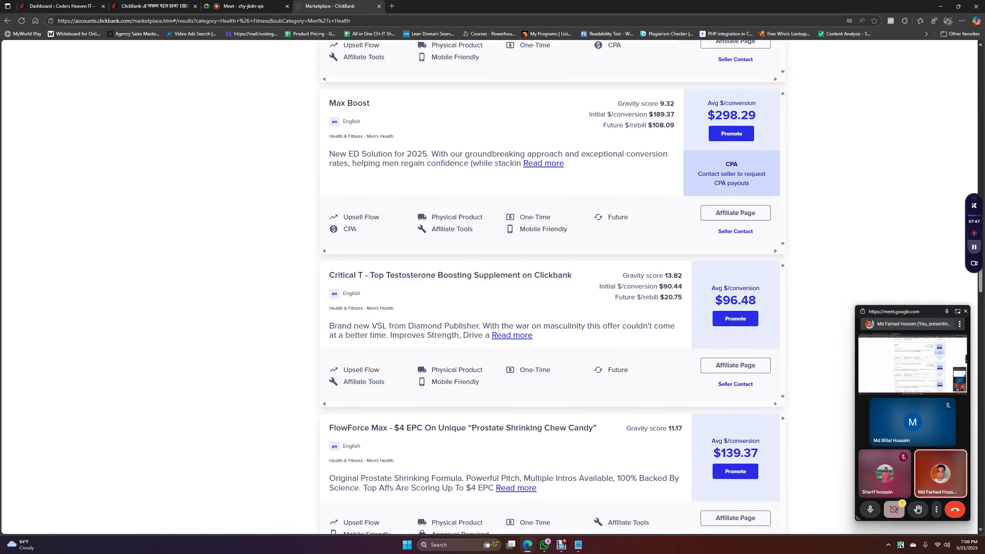
scroll(551, 287, down, 7)
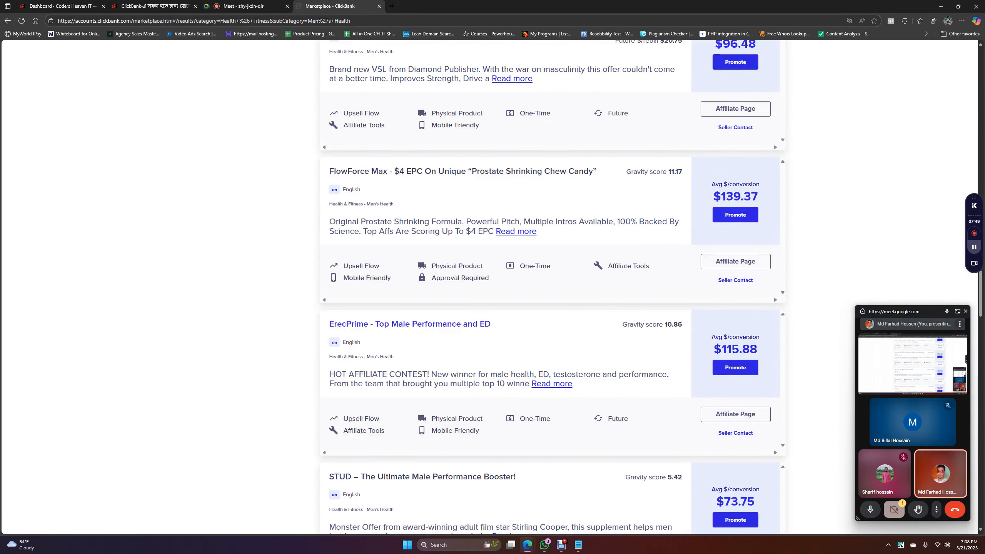
scroll(551, 287, down, 3)
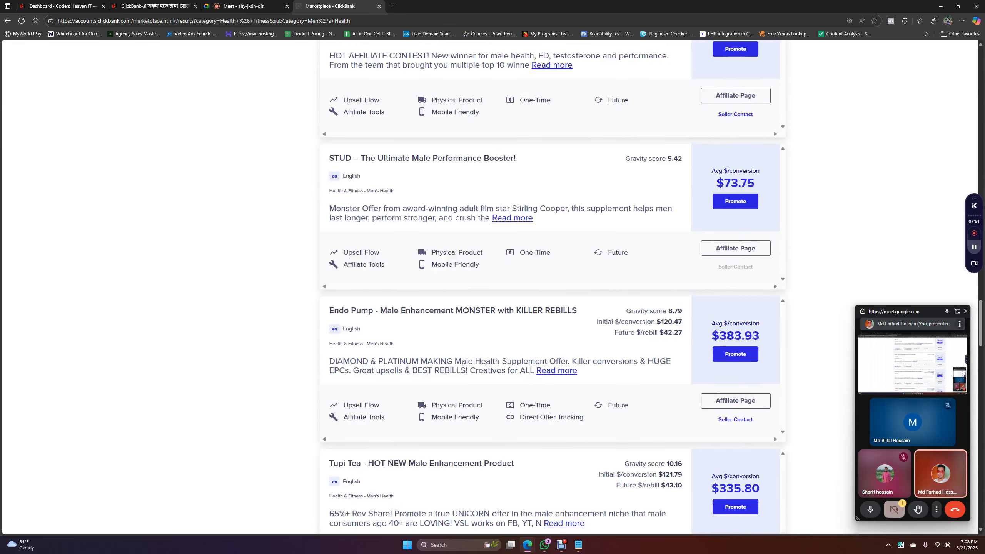
scroll(551, 287, down, 6)
scroll(551, 287, down, 4)
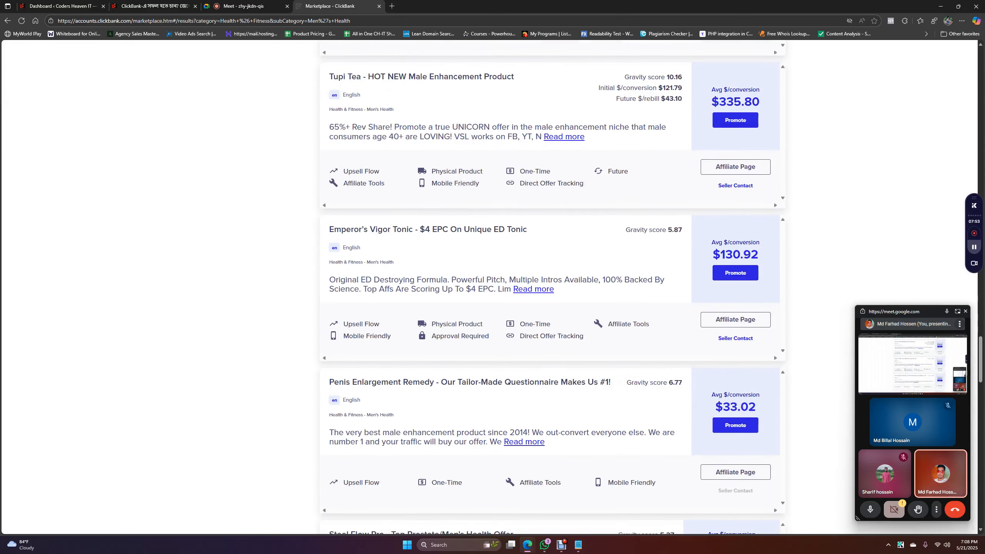
scroll(551, 287, up, 1)
scroll(550, 287, down, 1)
scroll(550, 287, down, 3)
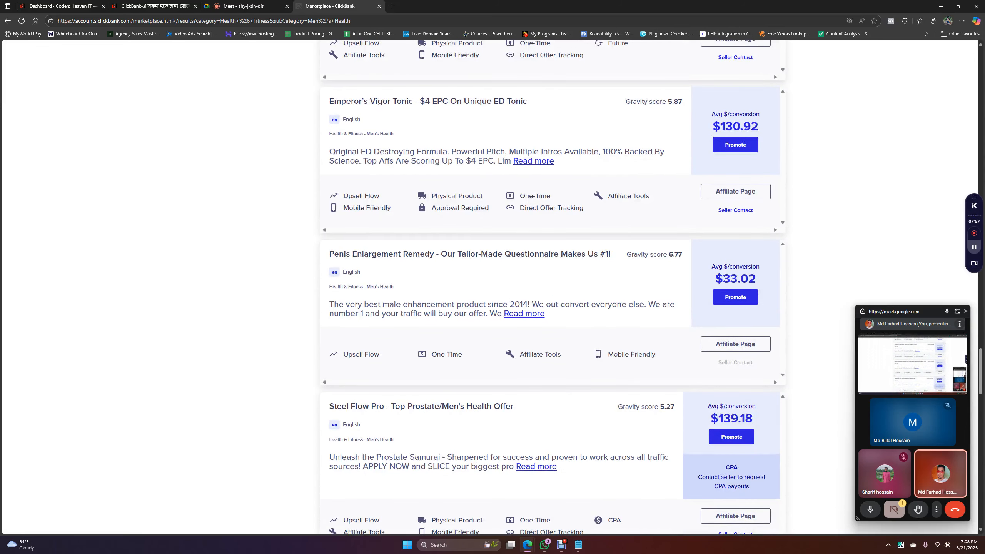
Return the marketplace listing from Men's Health to the whole Health & Fitness category and highlight its Diets & Weight Loss subcategory name
scroll(551, 287, down, 5)
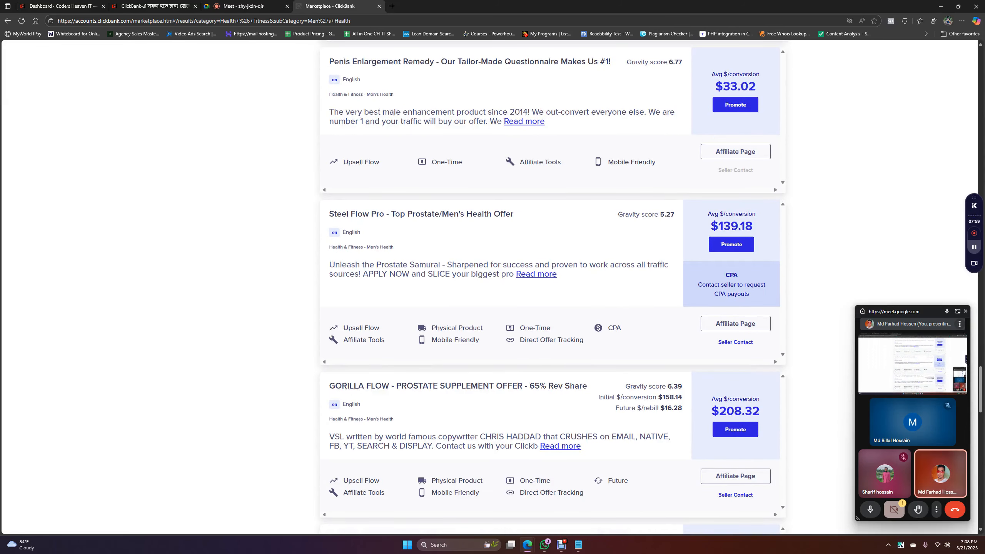
scroll(551, 287, up, 15)
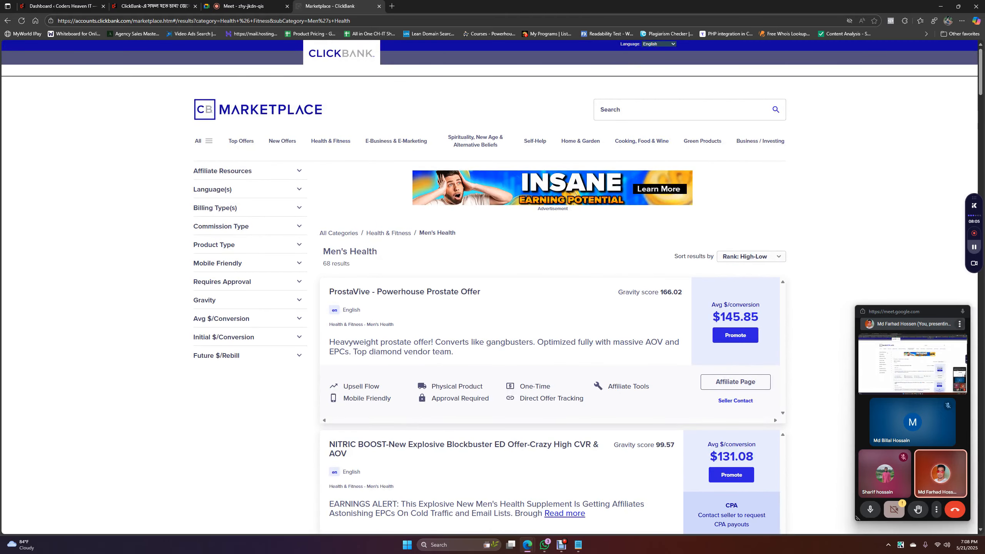
click(331, 140)
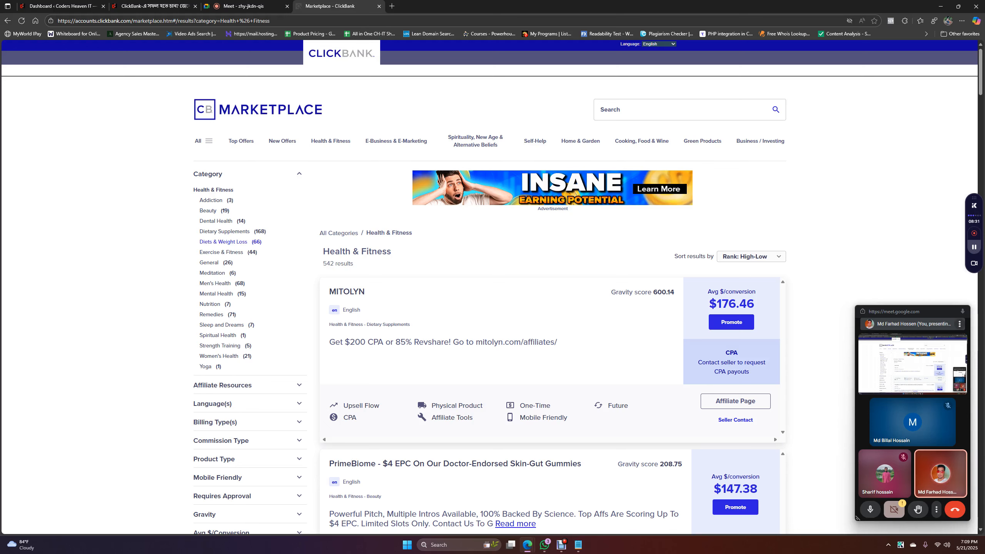
drag(199, 241, 247, 242)
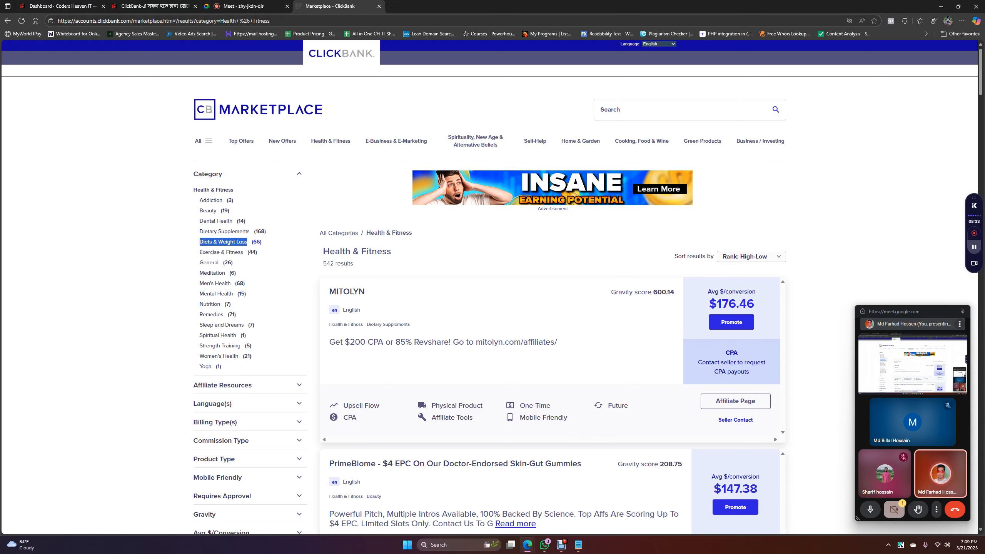
right_click(247, 242)
click(247, 241)
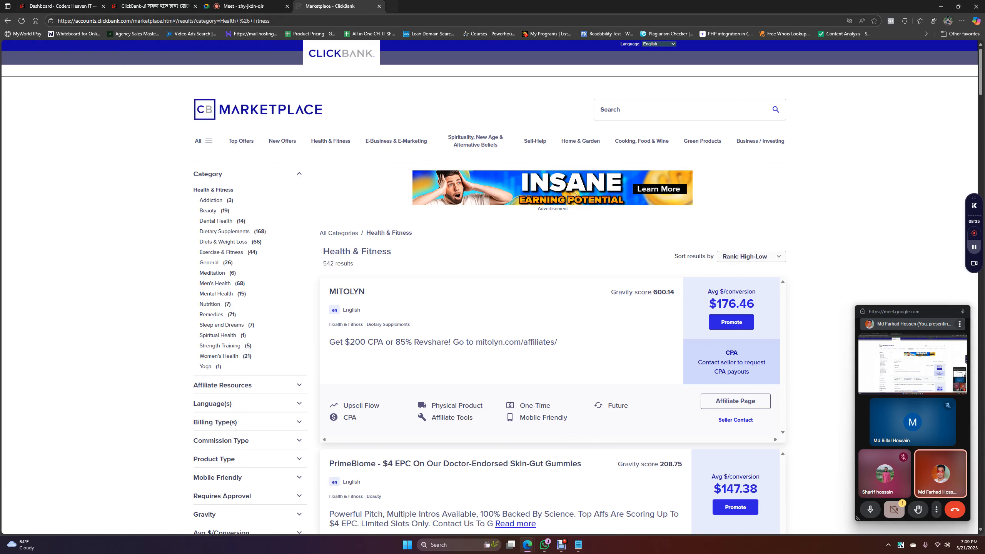
Open ChatGPT in a new browser tab
key(ctrl+t)
text(chatgpt)
key(Return)
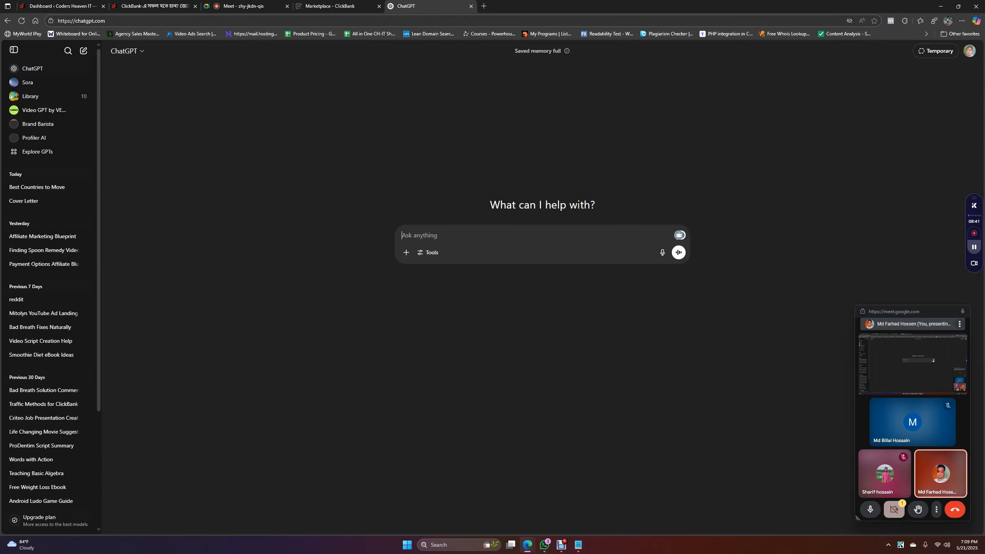
Write the prompt "i want to breakdown my category subcategory and niches for easy marketing and targeting in affiliate marketing."
text(i want to breakdown my categor)
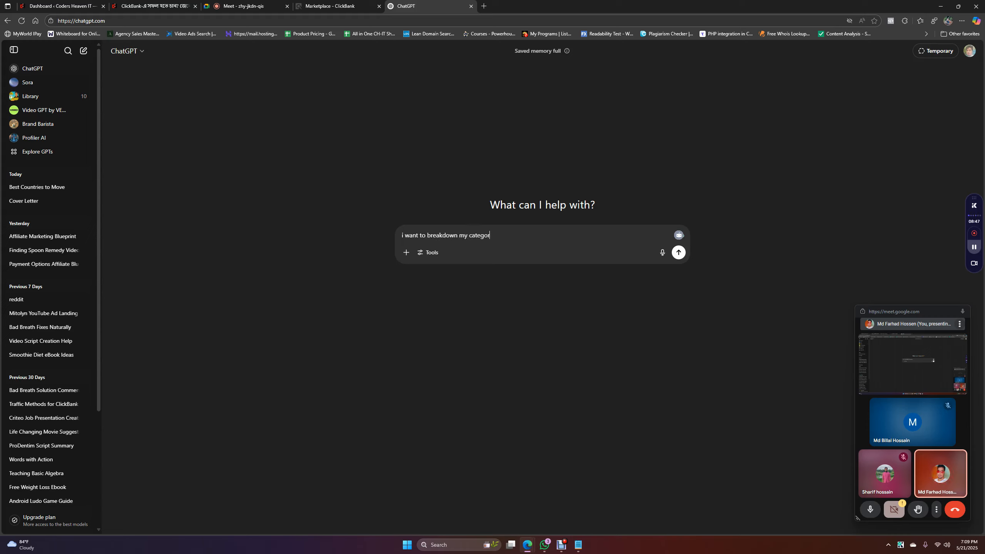
text(y subcategory and niches )
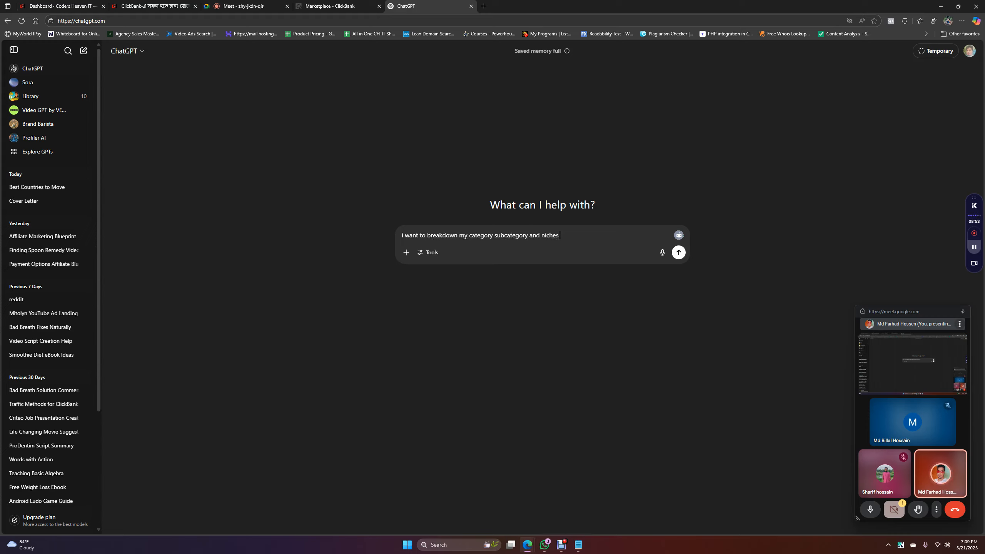
text(for easy marketing and targeting)
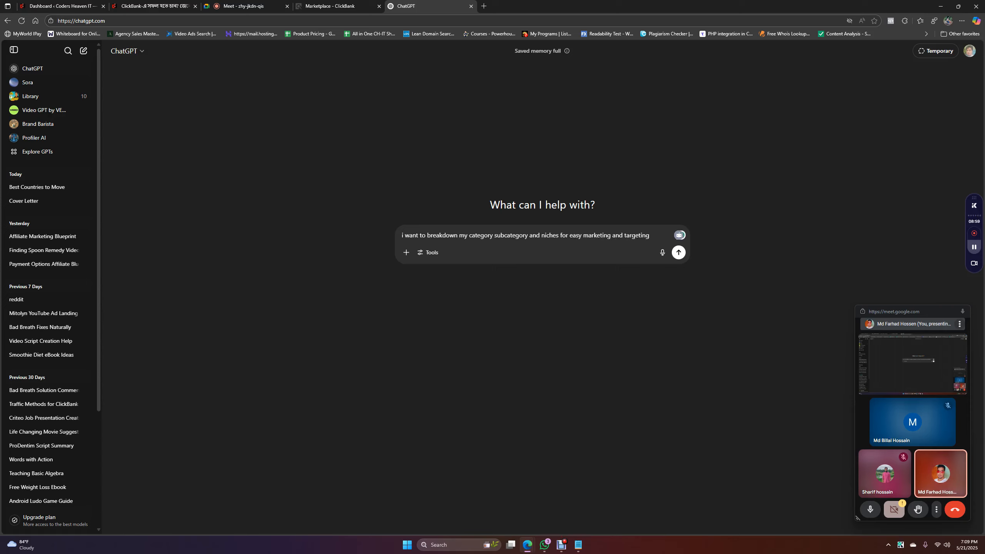
text( in affiliate marketing. )
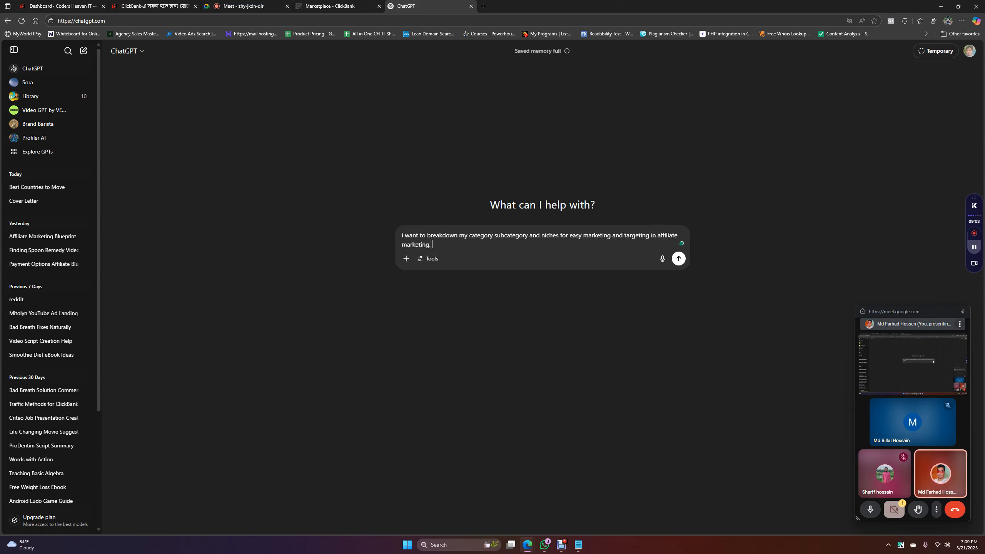
Continue the prompt with the sentence "i want to promote affiliate offers from category"
text(i want to promo)
key(BackSpace)
key(BackSpace)
text(work)
key(BackSpace)
key(BackSpace)
text(promote aff)
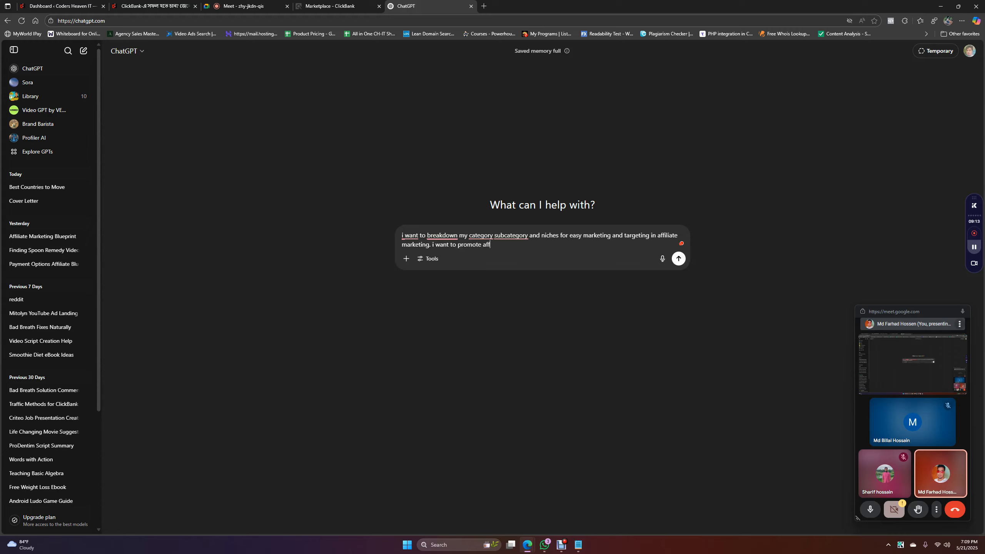
text(iliate offers from category)
Copy the category name "Health & Fitness" from the ClickBank marketplace and add it to the end of the ChatGPT prompt
click(330, 6)
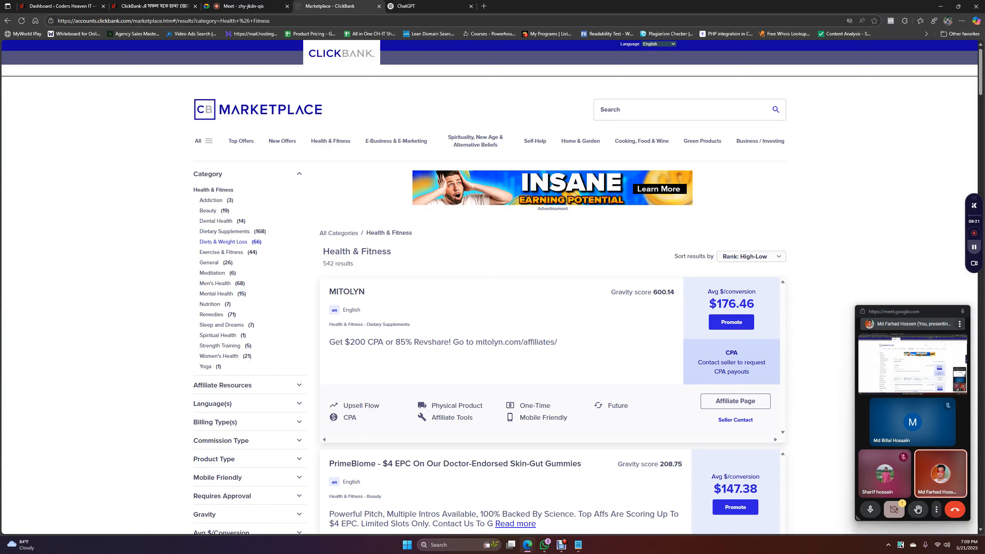
drag(193, 189, 234, 190)
right_click(233, 190)
click(264, 125)
key(ctrl+Tab)
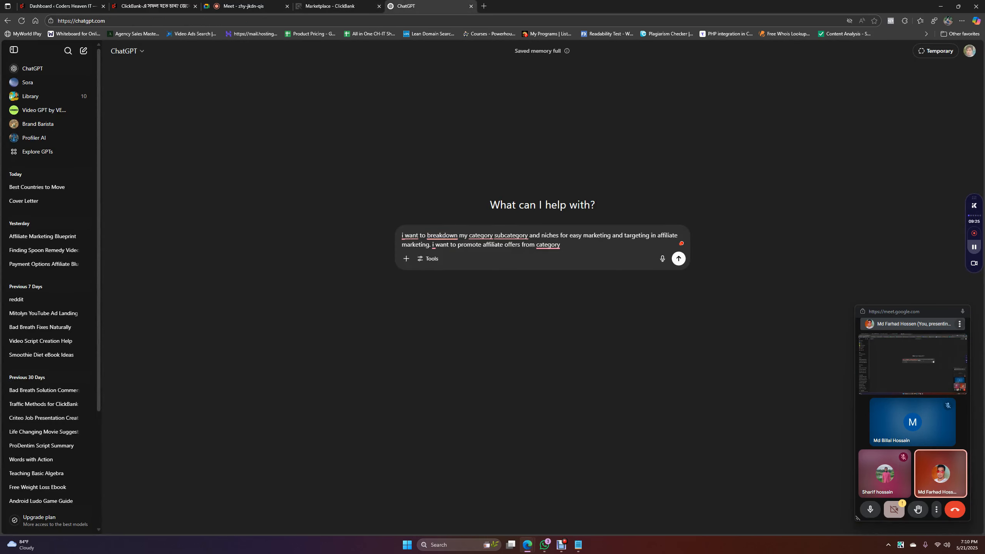
key(ctrl+v)
Extend the prompt with "to subcateogry" and the subcategory name "Diets & Weight Loss" copied from the ClickBank marketplace
click(561, 244)
text(to subcateogry)
key(ctrl+shift+Tab)
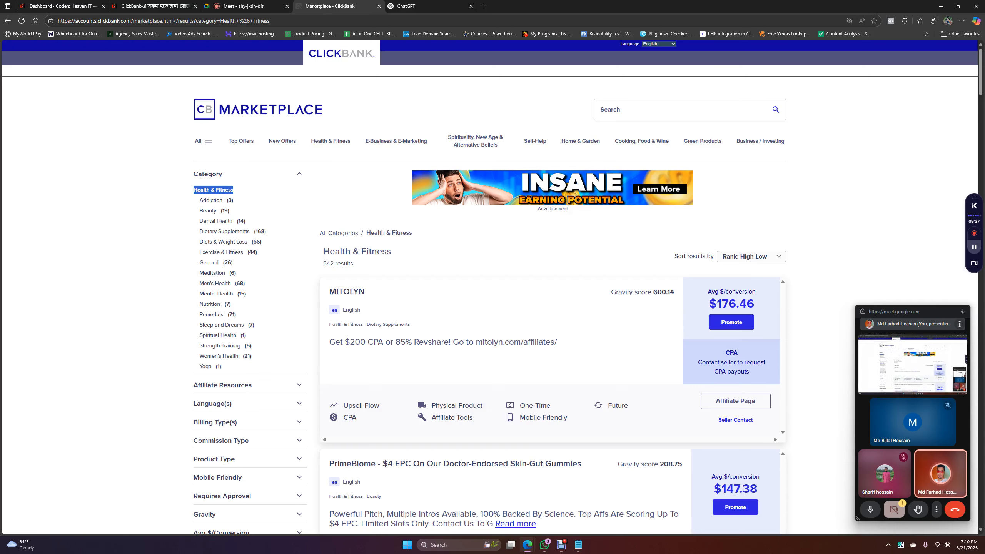
drag(199, 242, 247, 242)
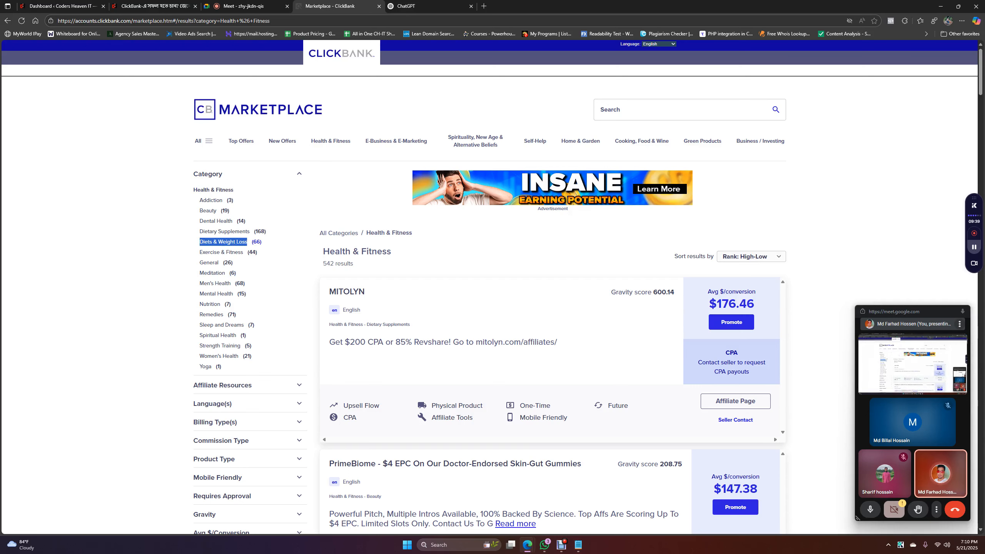
right_click(247, 242)
click(272, 180)
key(ctrl+Tab)
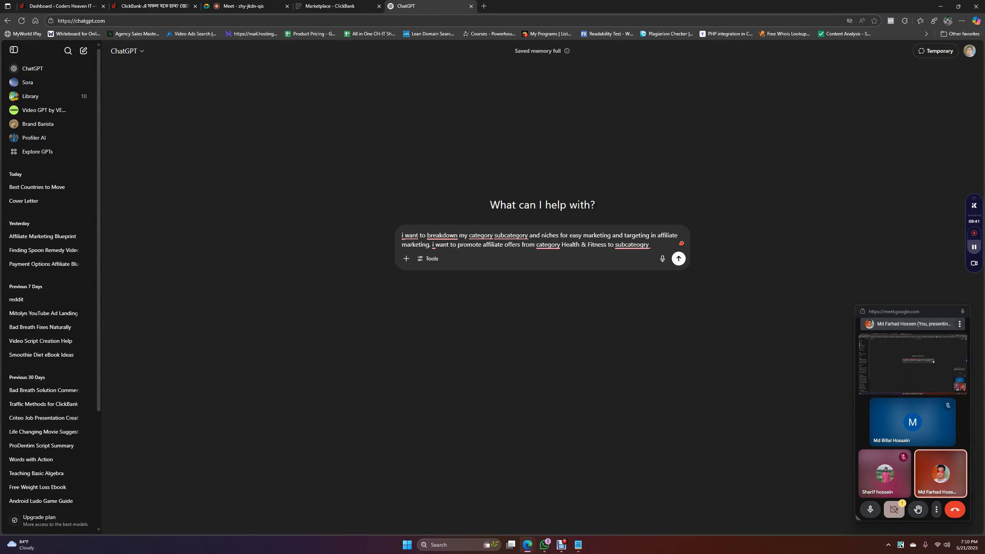
key(ctrl+v)
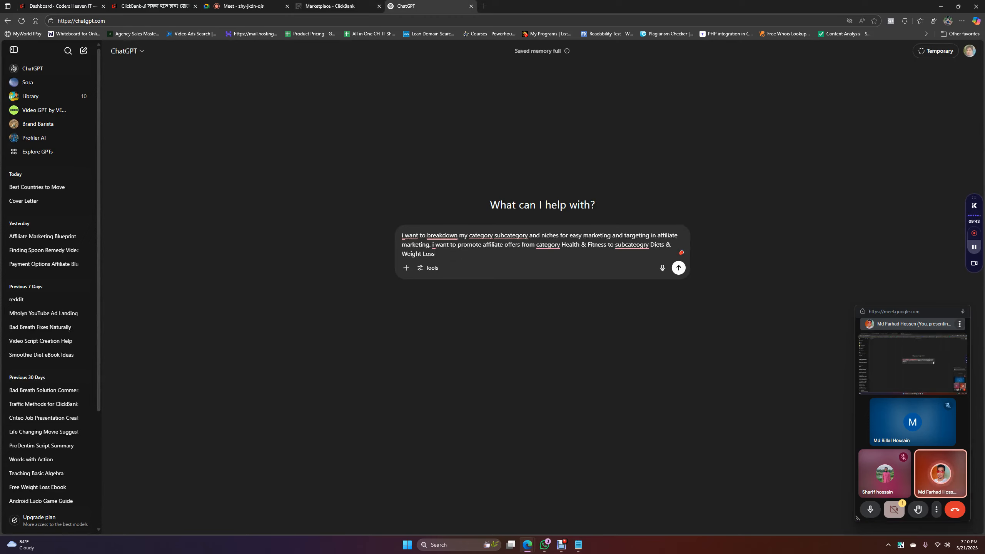